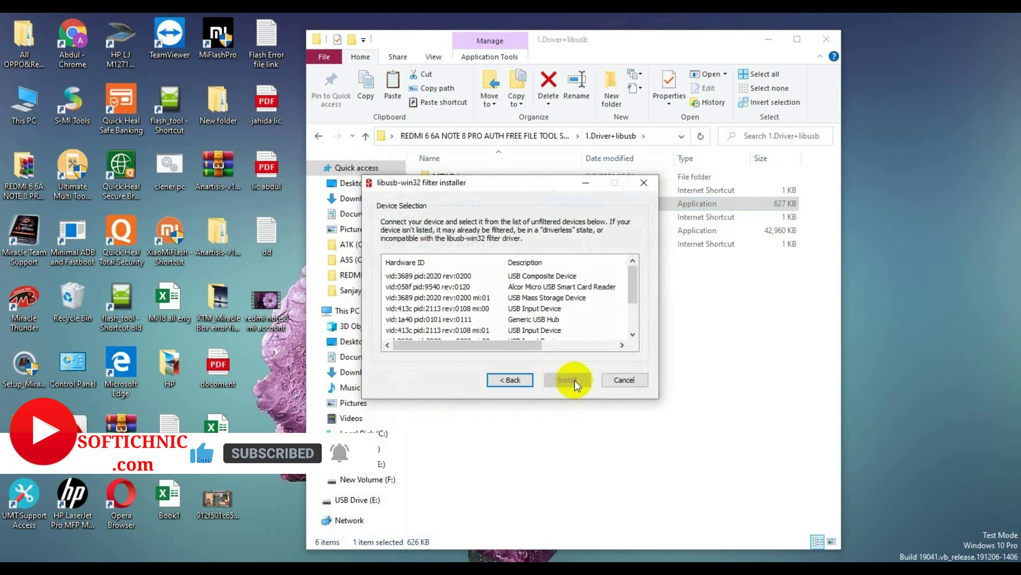
# Look through the unfiltered device list for the connected phone and bring up Device Manager to compare its ports
pyautogui.scroll(-1, 561, 302)
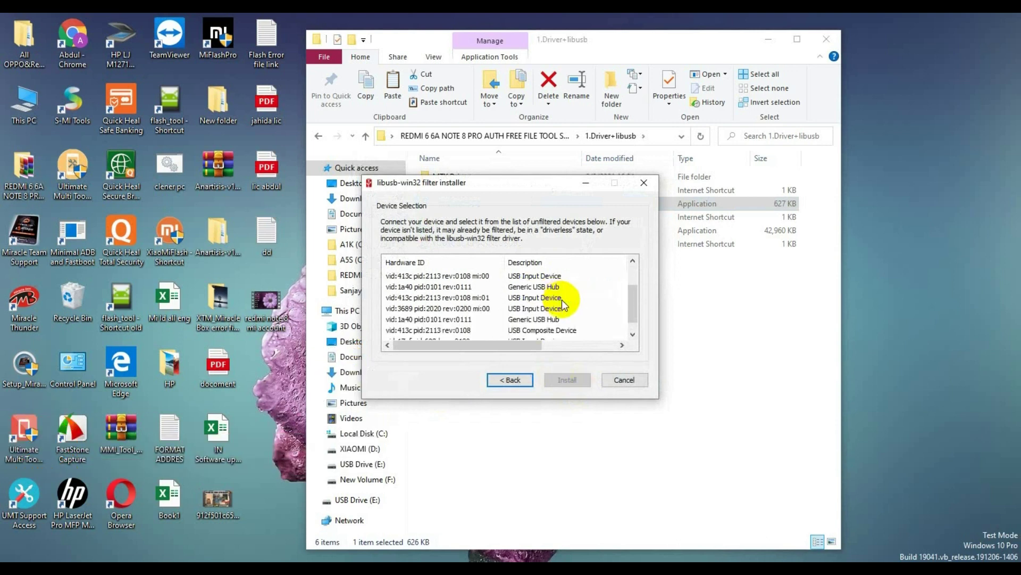
pyautogui.scroll(-1, 562, 299)
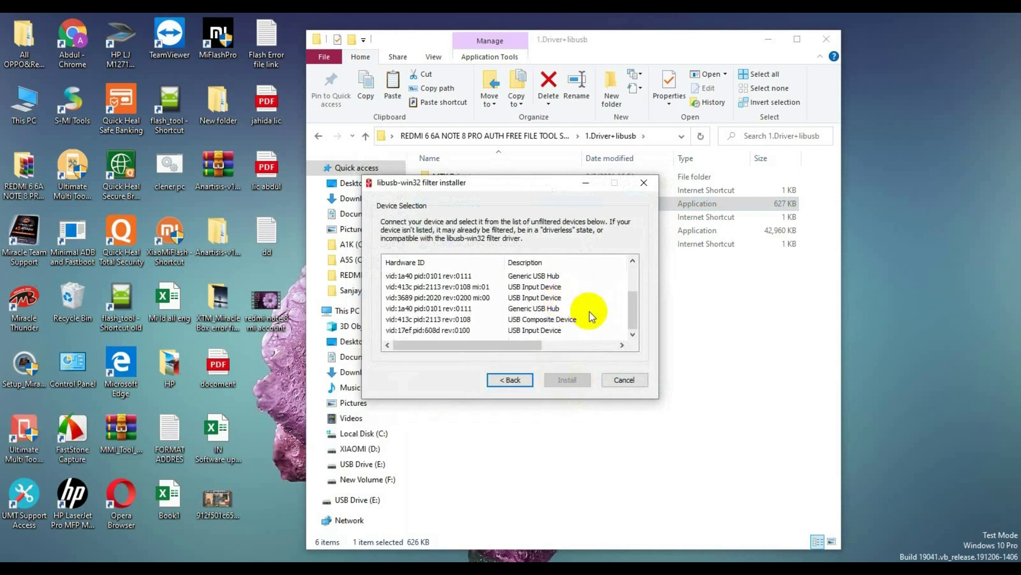
pyautogui.scroll(2, 589, 311)
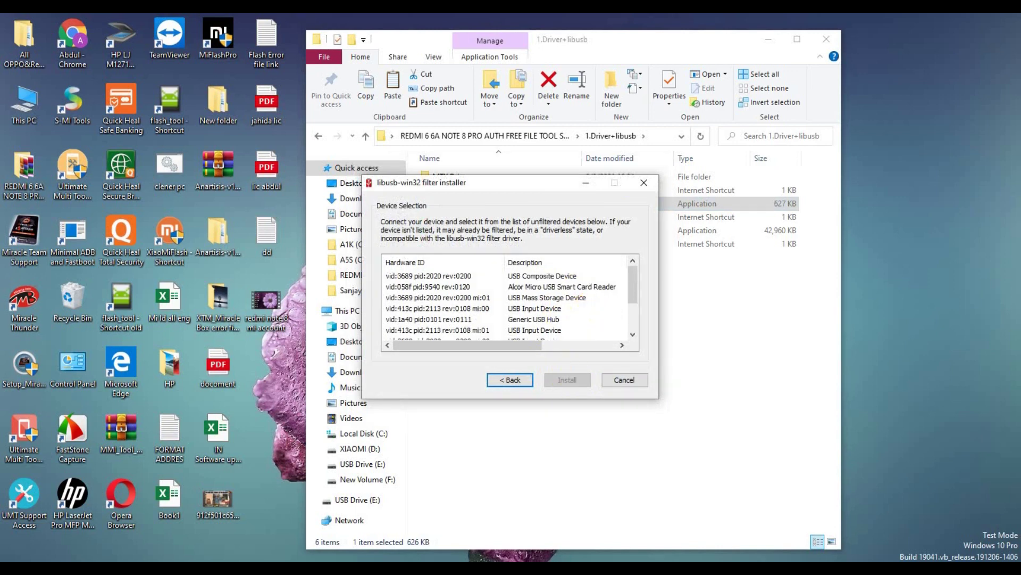
pyautogui.click(486, 558)
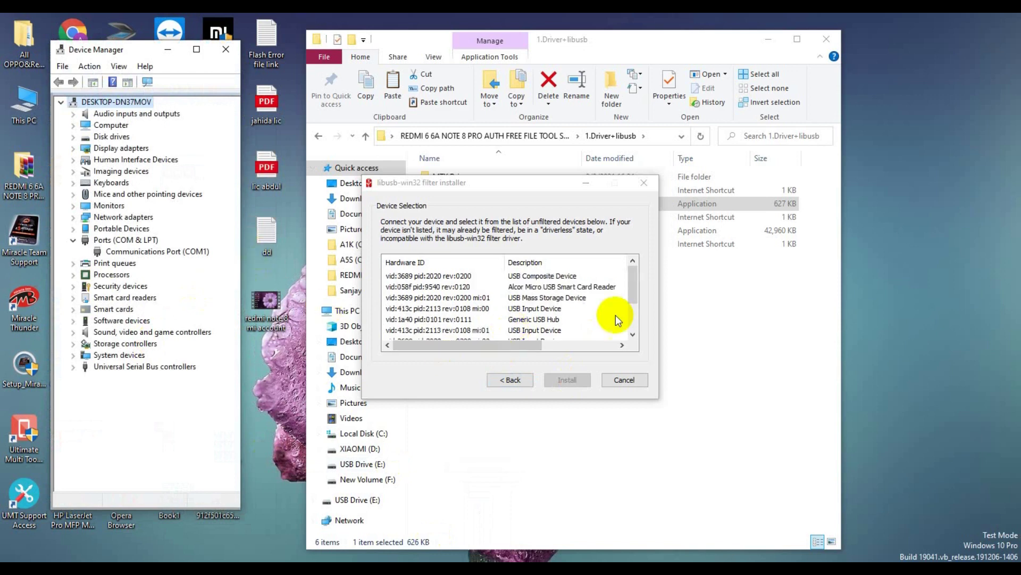
pyautogui.scroll(-2, 592, 306)
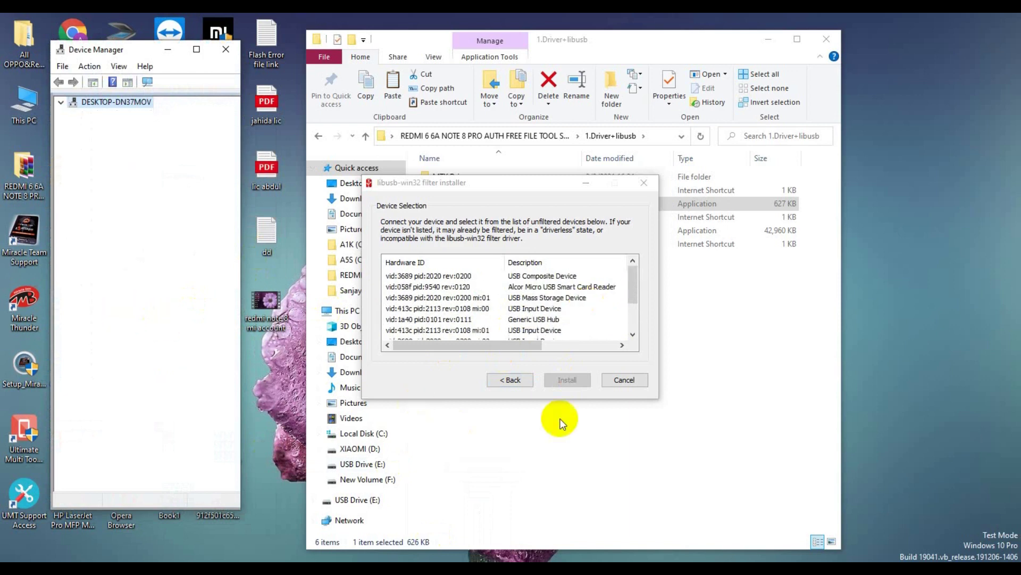
# Go back in the libusb-win32 filter installer and remove all device filters, dismissing the resulting dialogs
pyautogui.click(512, 380)
pyautogui.click(417, 337)
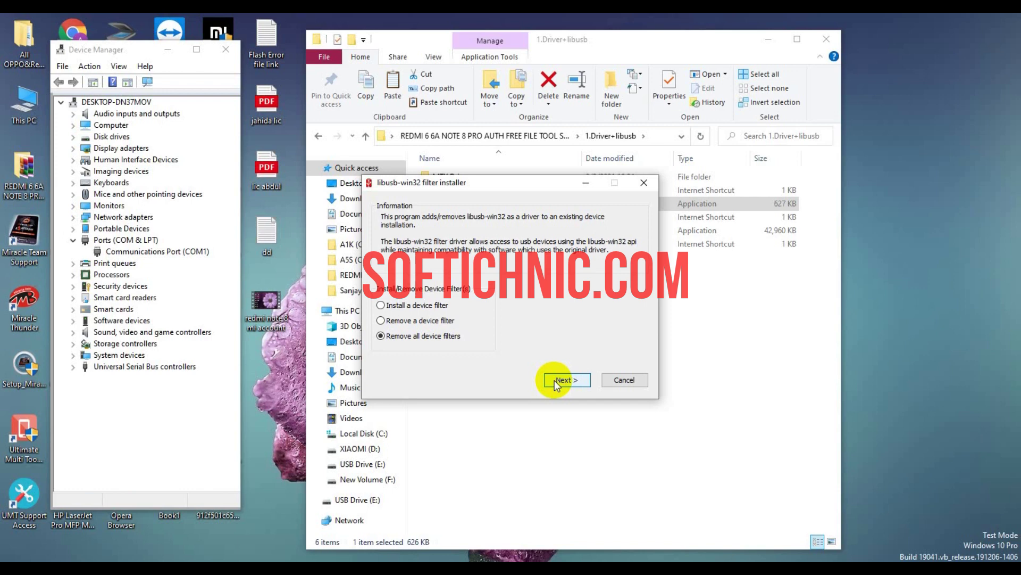
pyautogui.click(554, 380)
pyautogui.click(555, 335)
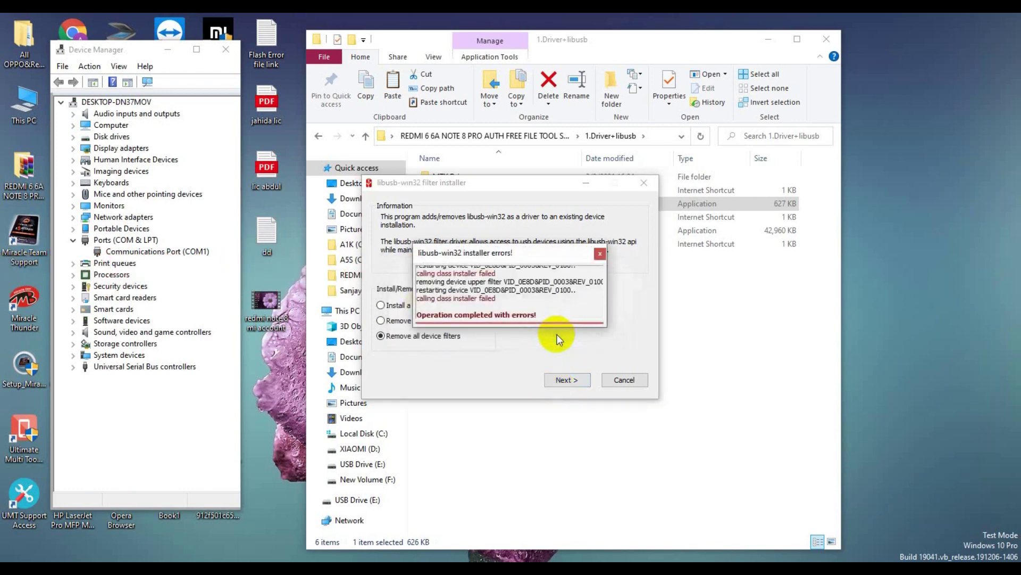
pyautogui.click(600, 254)
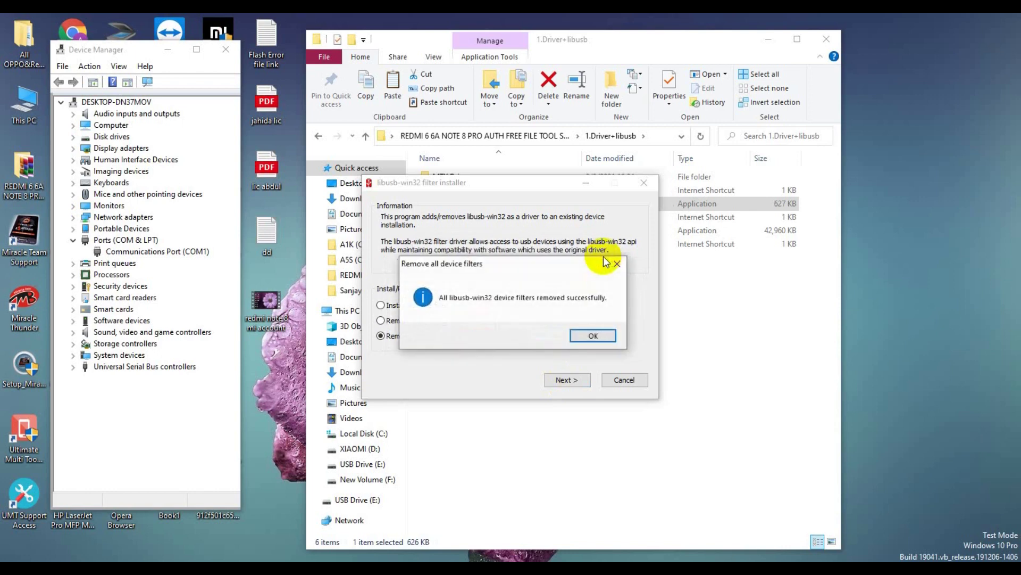
pyautogui.click(593, 336)
# Install a libusb-win32 device filter for the MediaTek USB Port and close the filter installer
pyautogui.click(381, 305)
pyautogui.click(561, 382)
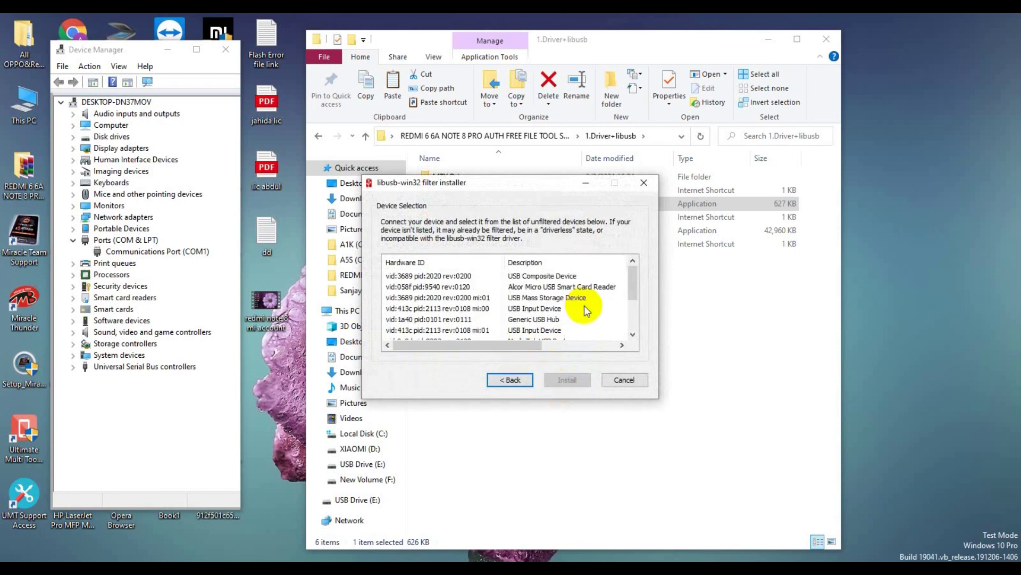
pyautogui.scroll(-2, 564, 312)
pyautogui.click(563, 286)
pyautogui.click(575, 379)
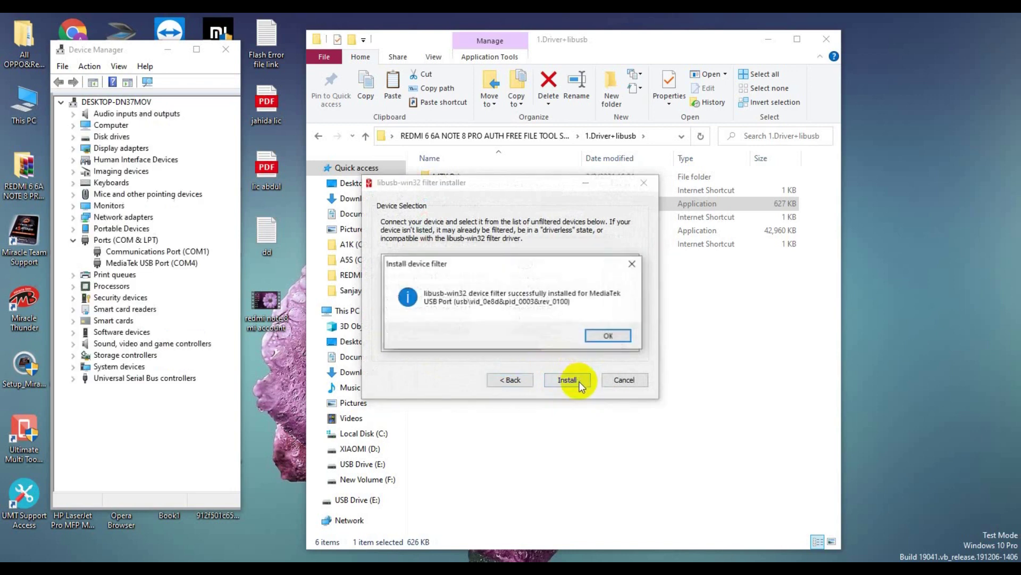
pyautogui.click(609, 334)
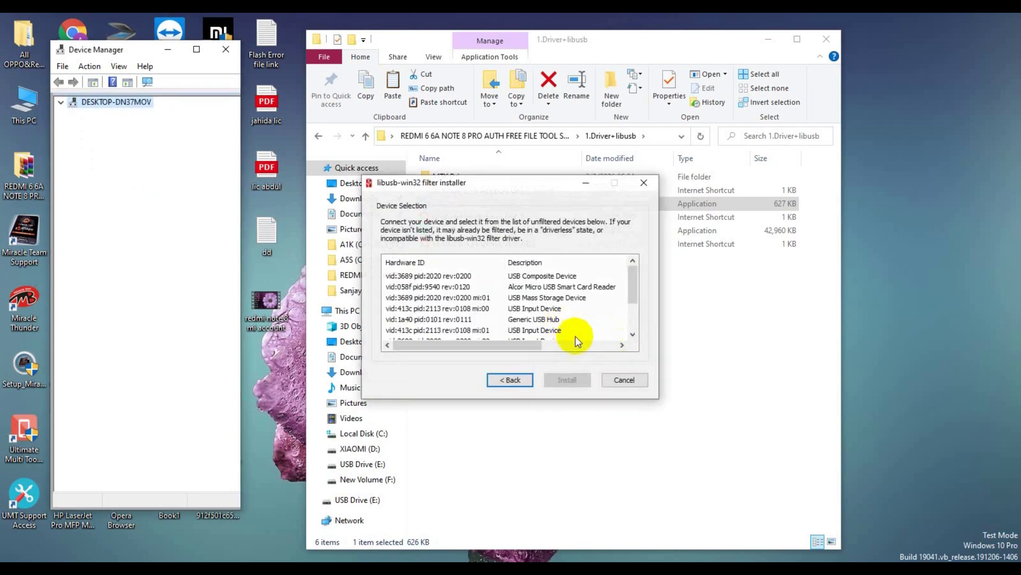
pyautogui.click(639, 381)
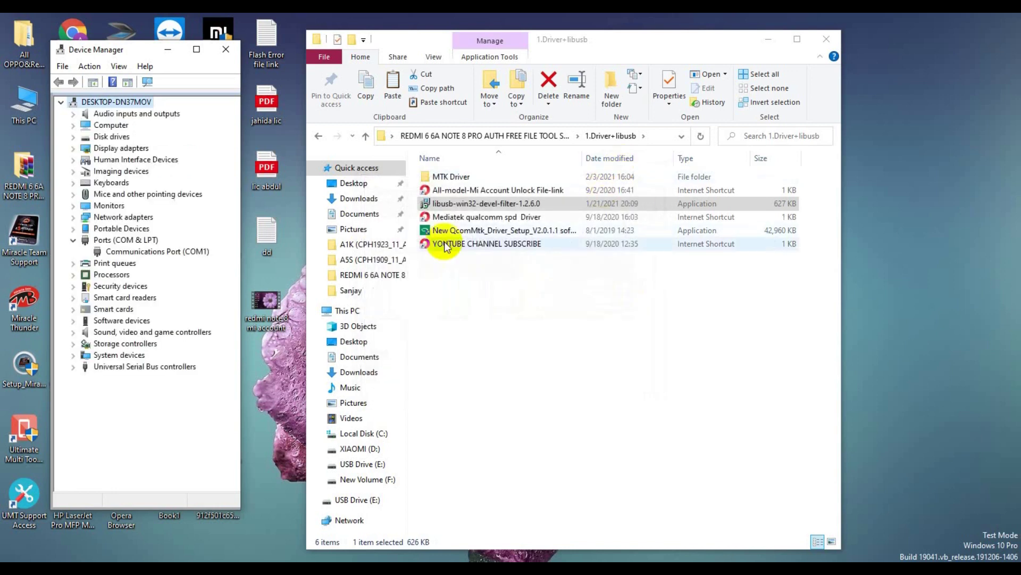
# Open the SP_Flash_Tool-Note-8pro_6_6a_Auth_free_tool_done_by_softichnic folder and launch flash_tool
pyautogui.rightClick(523, 304)
pyautogui.click(573, 353)
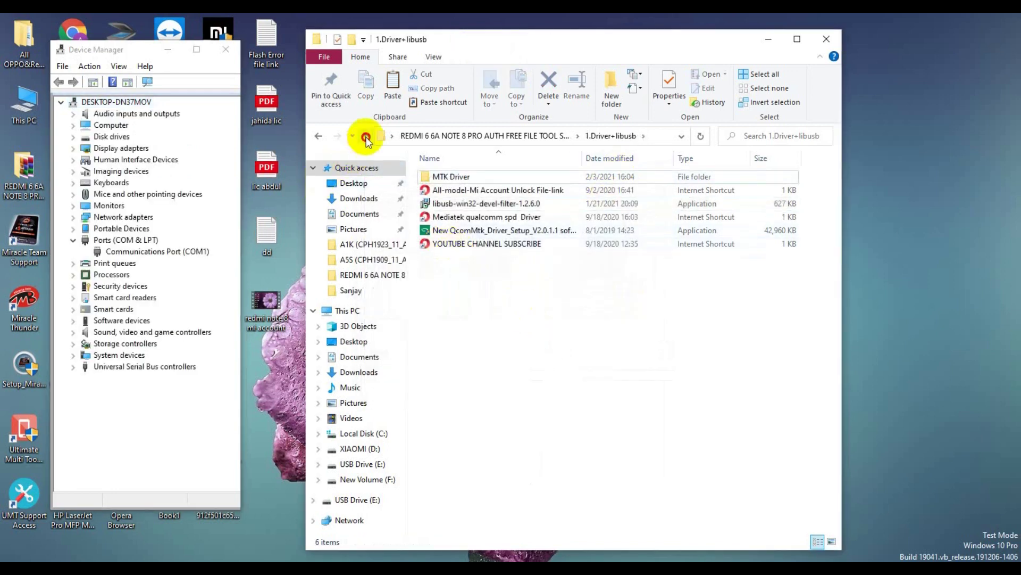
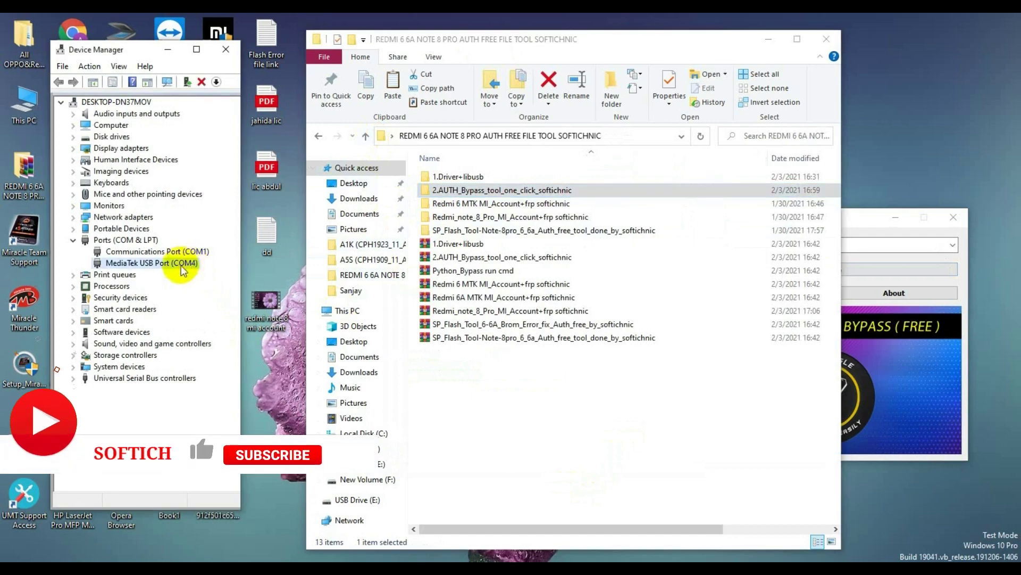
pyautogui.doubleClick(514, 230)
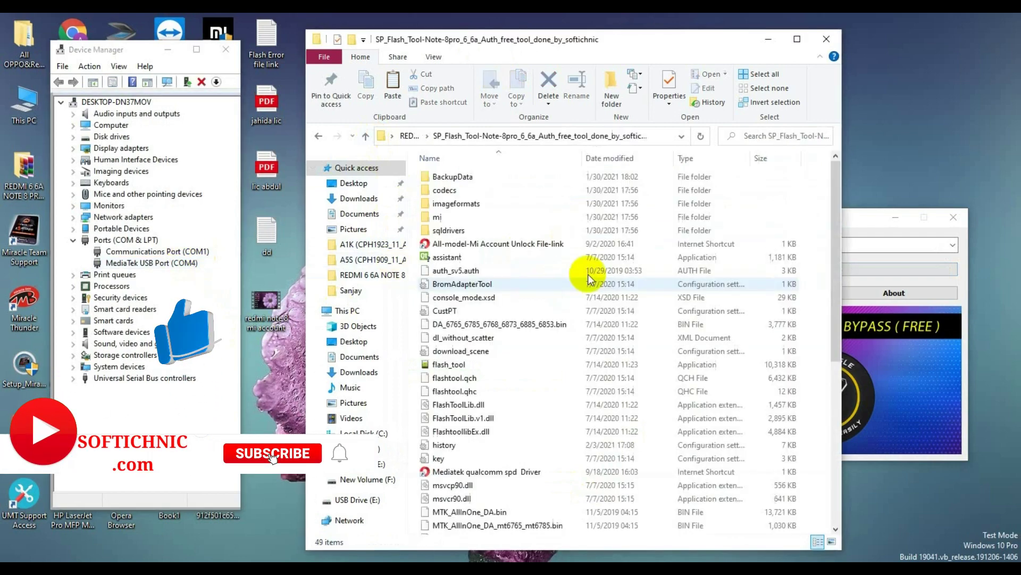
pyautogui.doubleClick(462, 368)
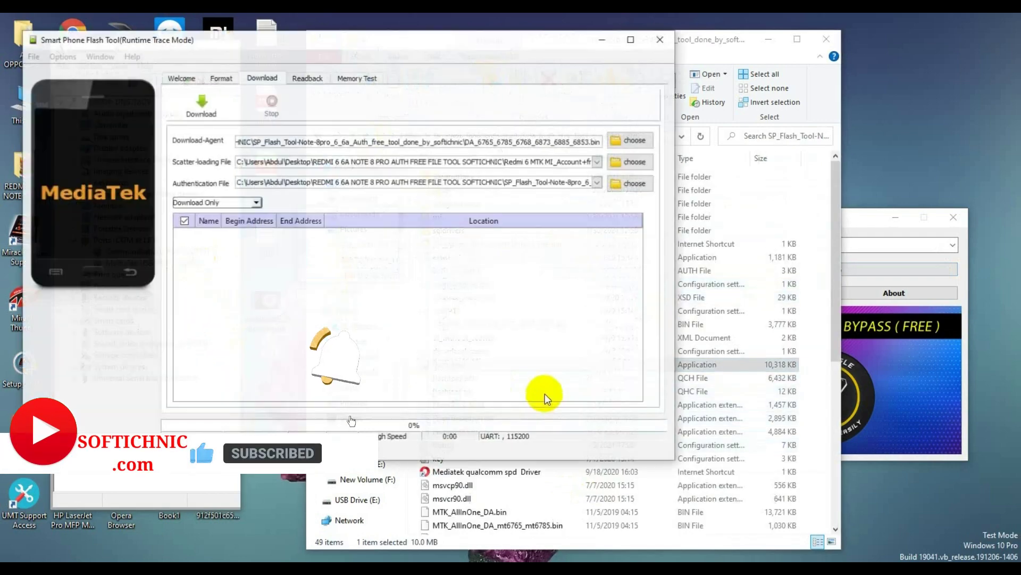
# Load DA_6765_6785_6768_6873_6885_6853.bin from the SP_Flash_Tool folder in the desktop's REDMI 6 6A NOTE 8 PRO package as the download agent
pyautogui.click(643, 148)
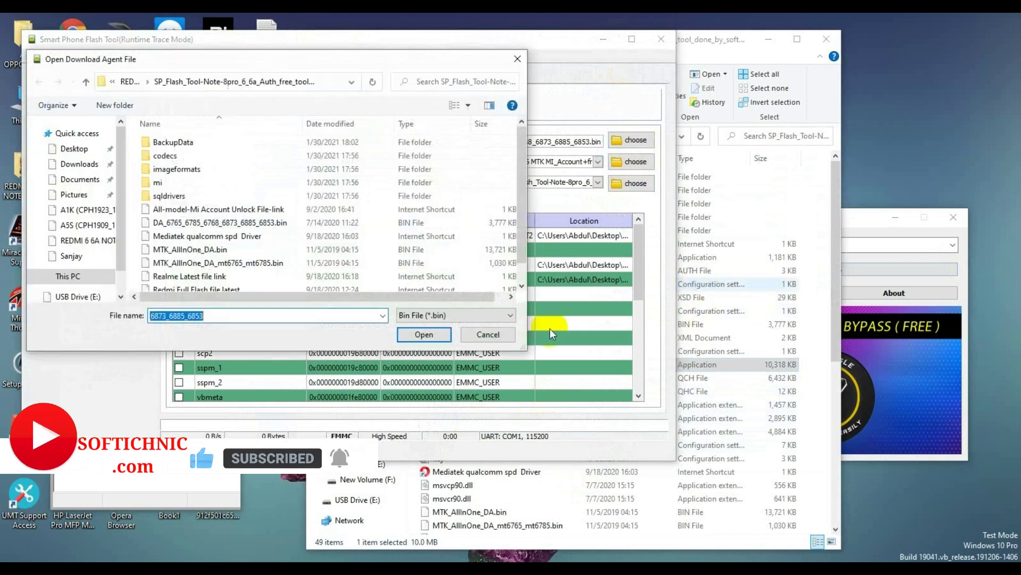
pyautogui.click(94, 166)
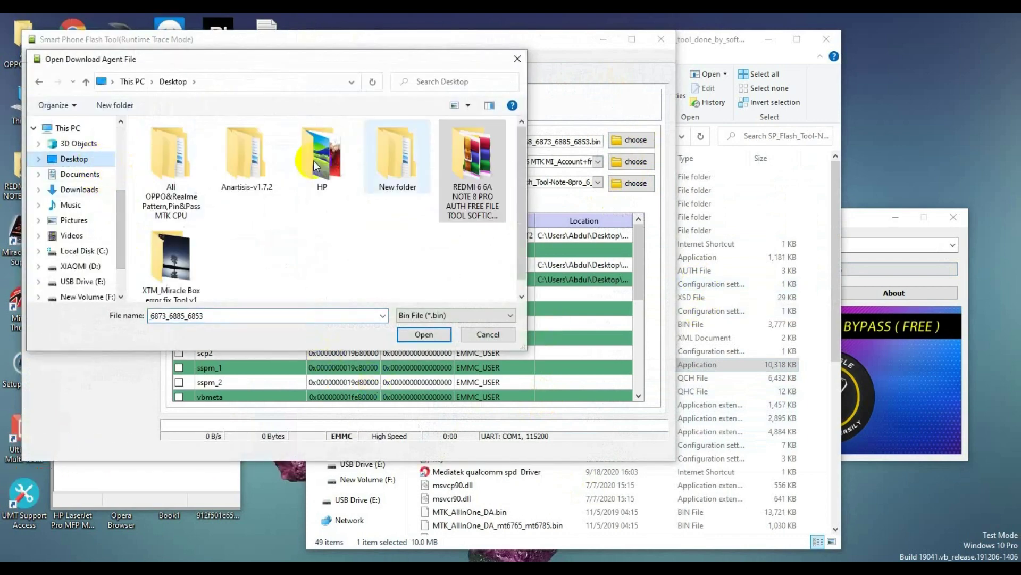
pyautogui.doubleClick(495, 170)
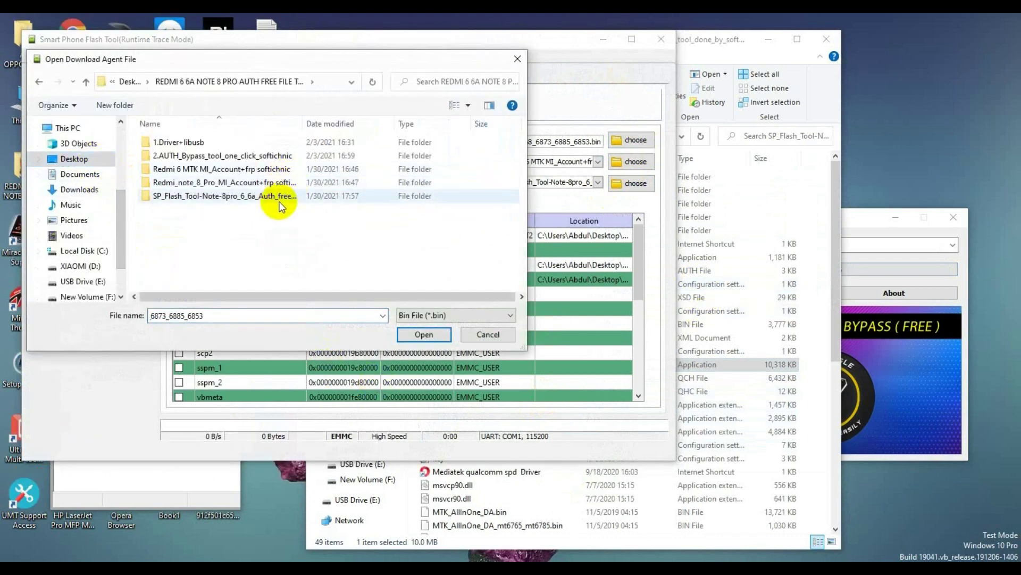
pyautogui.doubleClick(279, 196)
pyautogui.rightClick(281, 201)
pyautogui.click(257, 223)
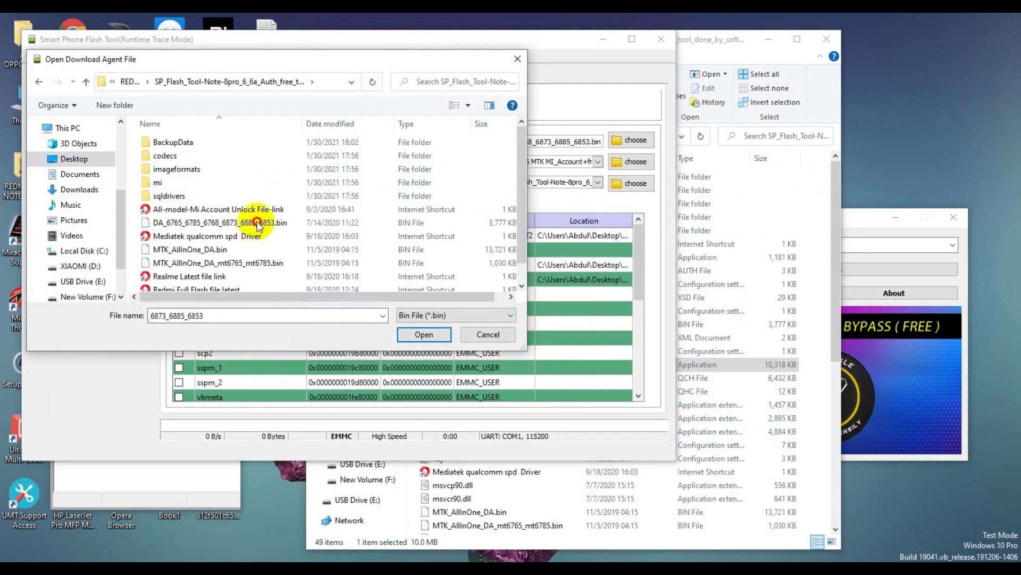
pyautogui.click(257, 223)
pyautogui.click(418, 331)
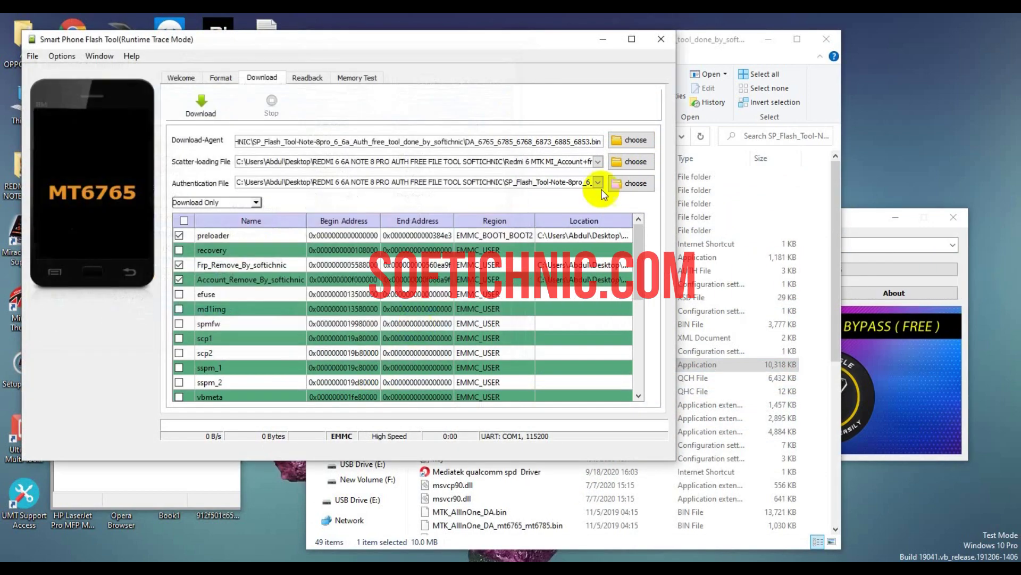
# Load auth_sv5.auth as the authentication file
pyautogui.click(629, 187)
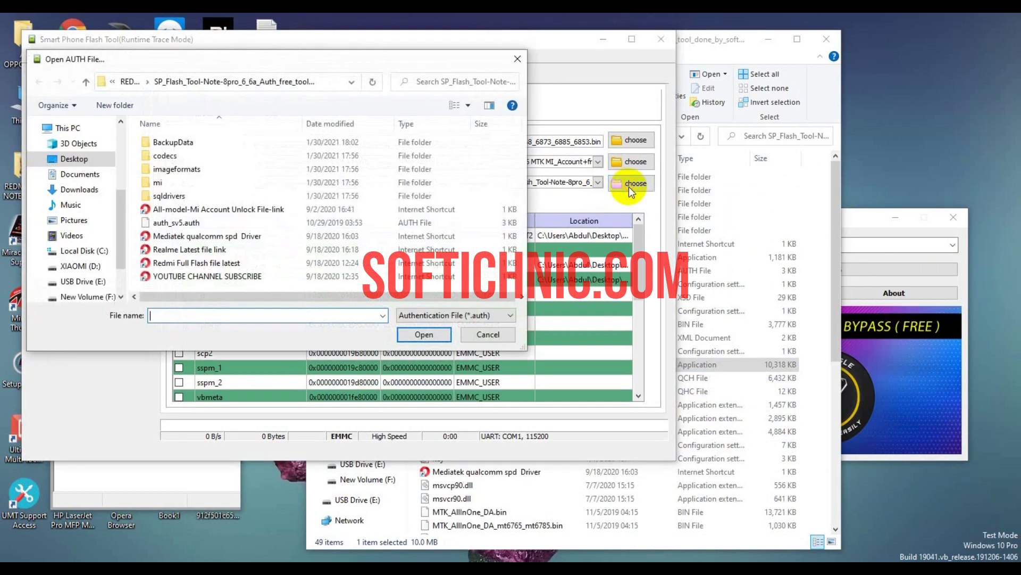
pyautogui.click(184, 223)
pyautogui.click(420, 334)
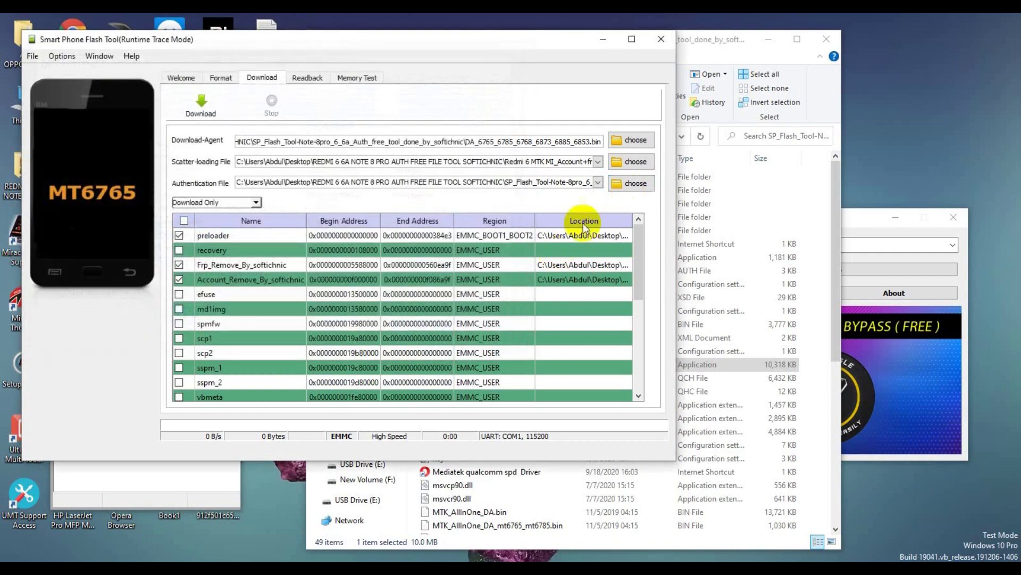
# Choose the scatter-loading file from the begoniain_in_global_images_V12.0.2.0 ROM under miui_rom, Redmi_Note_8_Pro on the XIAOMI (D:) drive
pyautogui.click(634, 162)
pyautogui.click(80, 266)
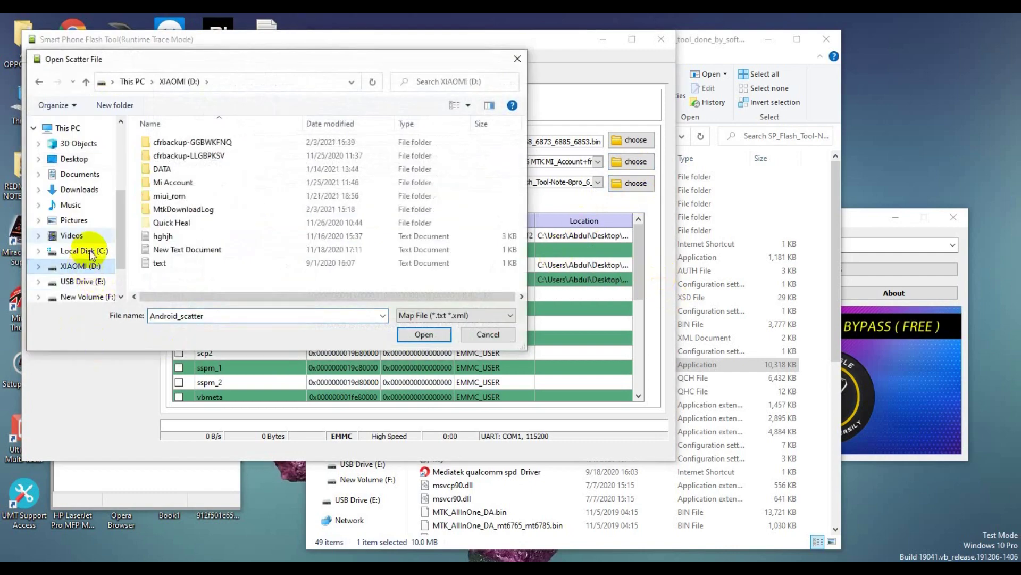
pyautogui.click(178, 198)
pyautogui.doubleClick(178, 198)
pyautogui.scroll(-8, 210, 196)
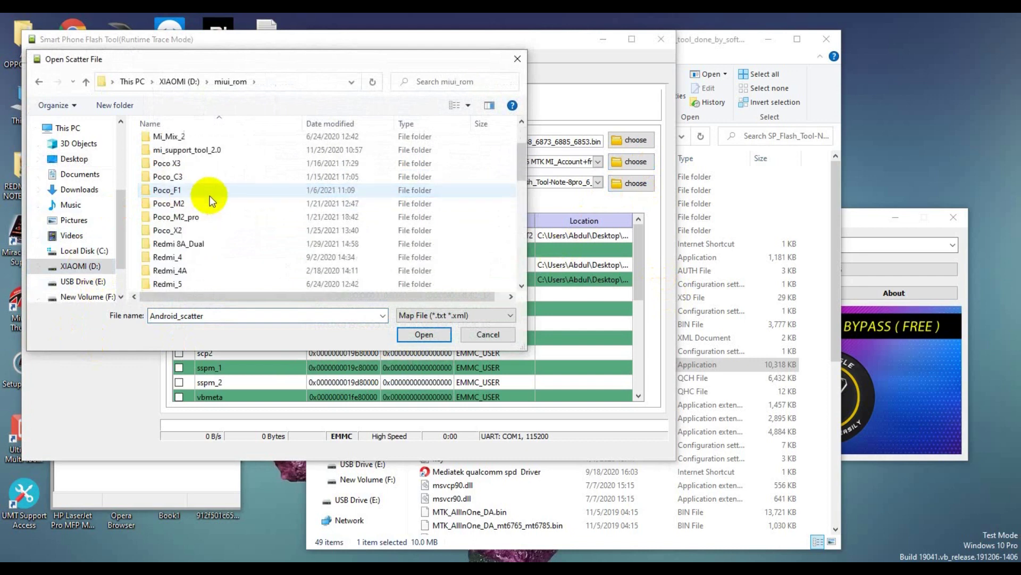
pyautogui.scroll(-3, 242, 202)
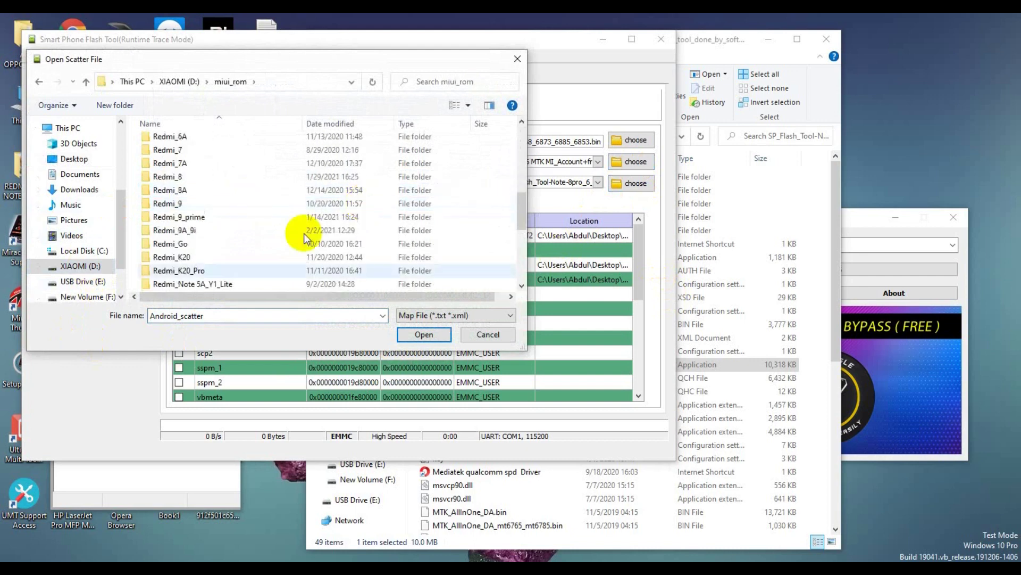
pyautogui.scroll(-4, 228, 209)
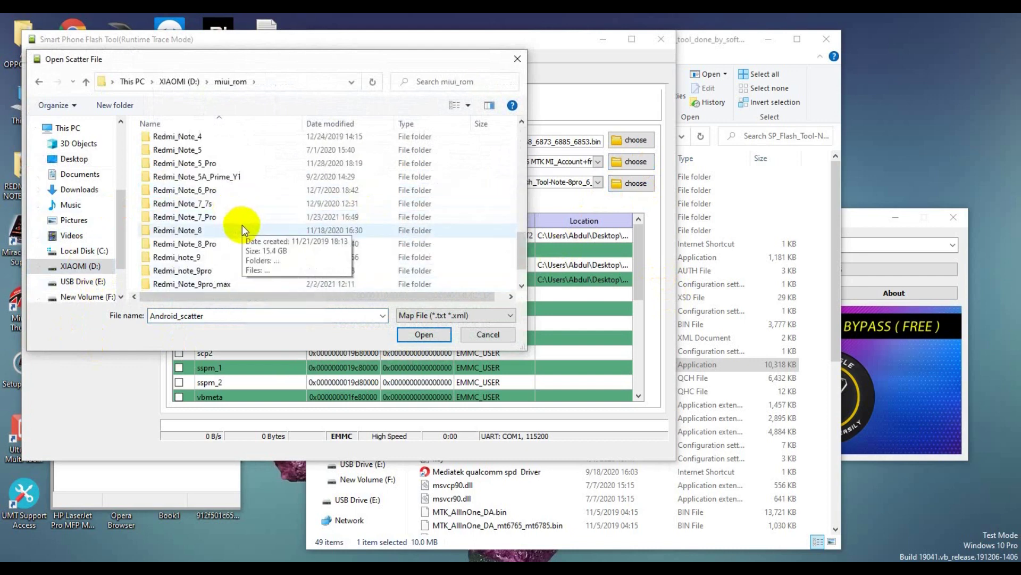
pyautogui.click(227, 245)
pyautogui.doubleClick(228, 245)
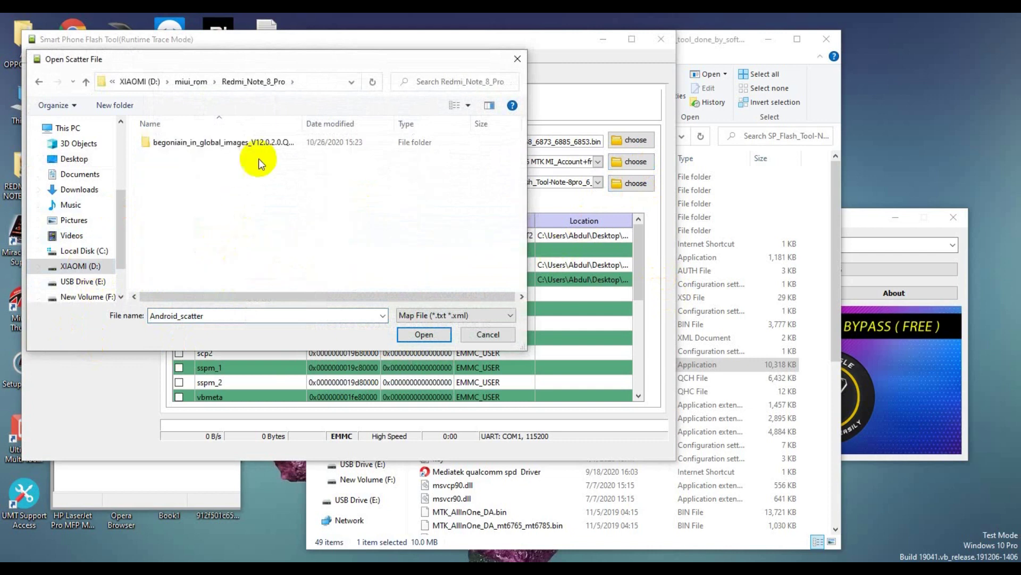
pyautogui.doubleClick(303, 145)
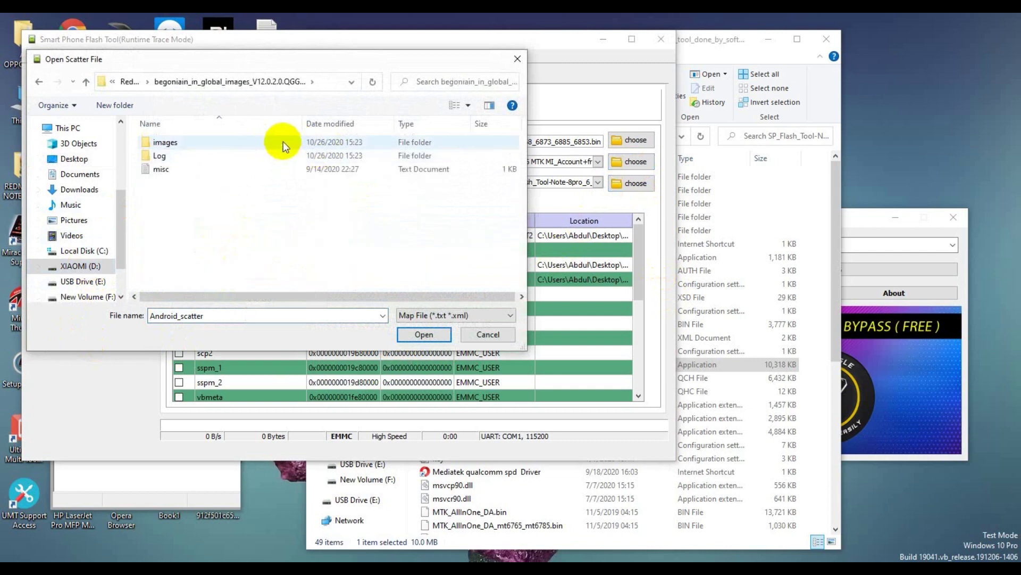
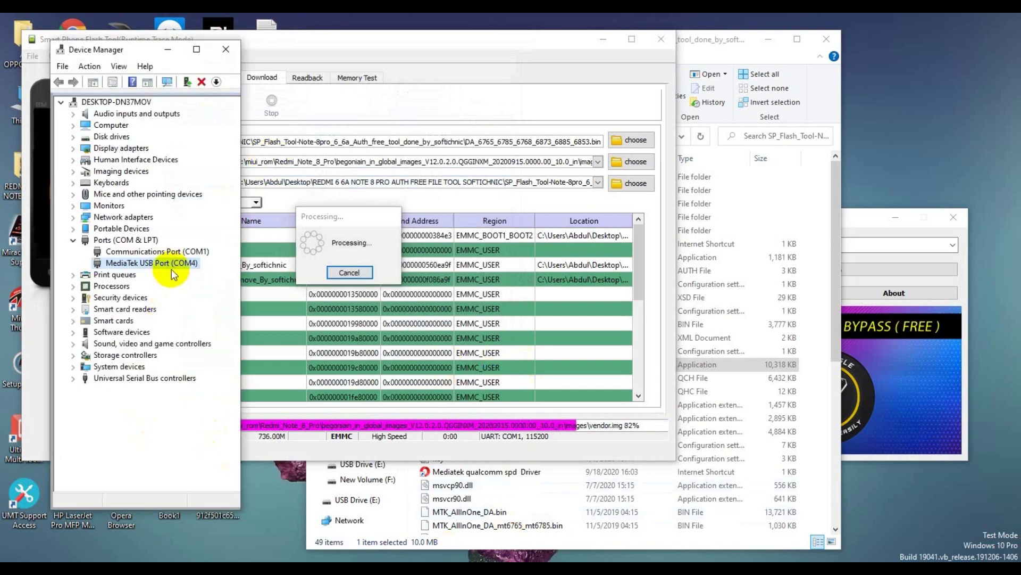
# Minimize Device Manager and refresh the desktop while the firmware images are being processed
pyautogui.click(168, 49)
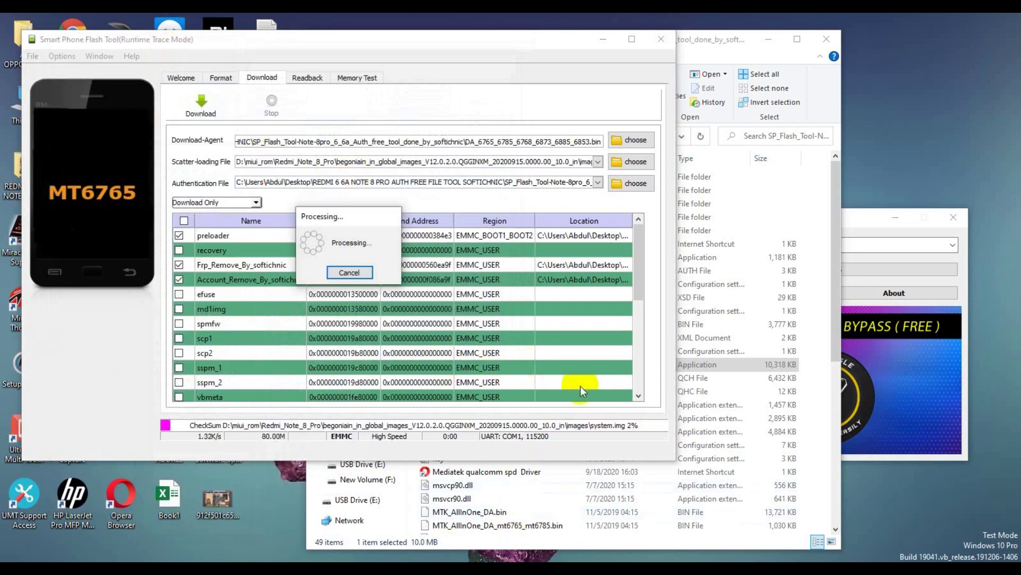
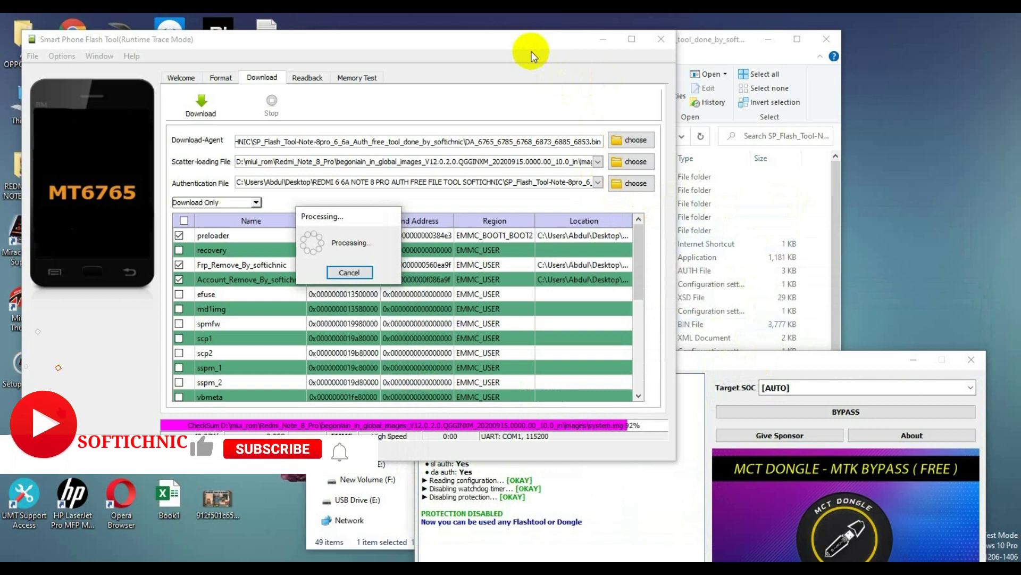
pyautogui.rightClick(909, 140)
pyautogui.click(922, 177)
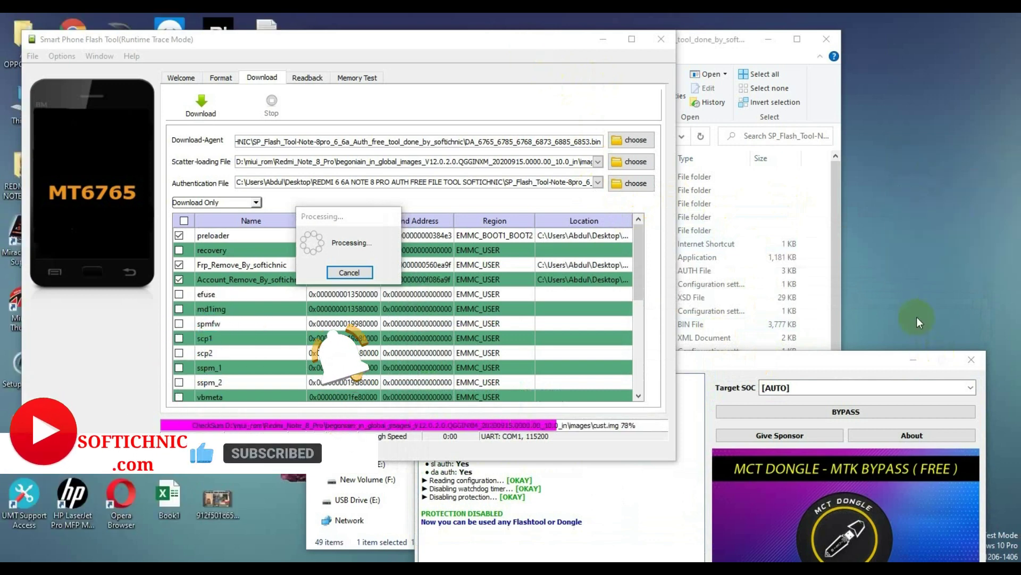
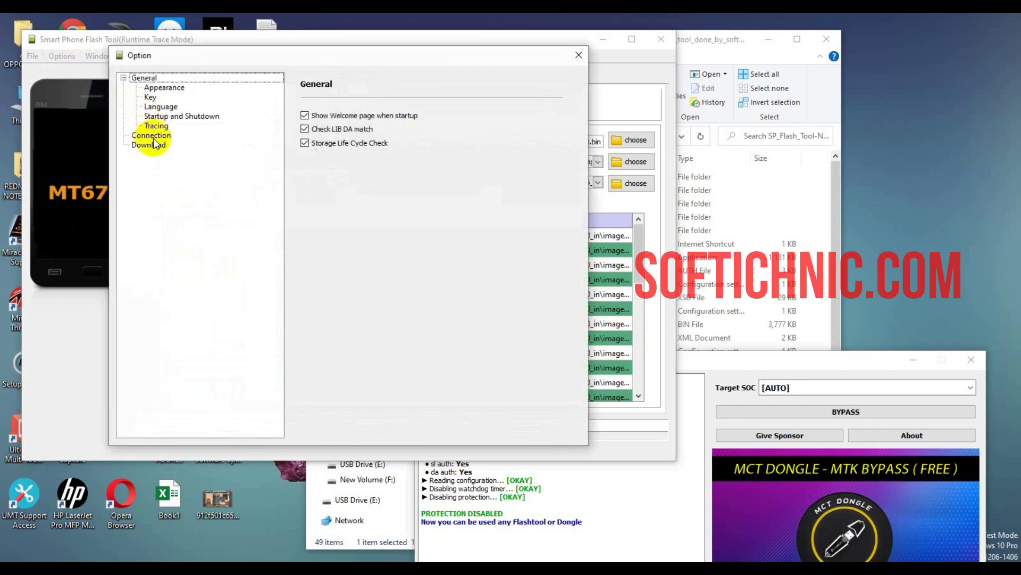
# Set the flash tool's connection to UART on port COM4 with a baud rate of 921600
pyautogui.click(152, 136)
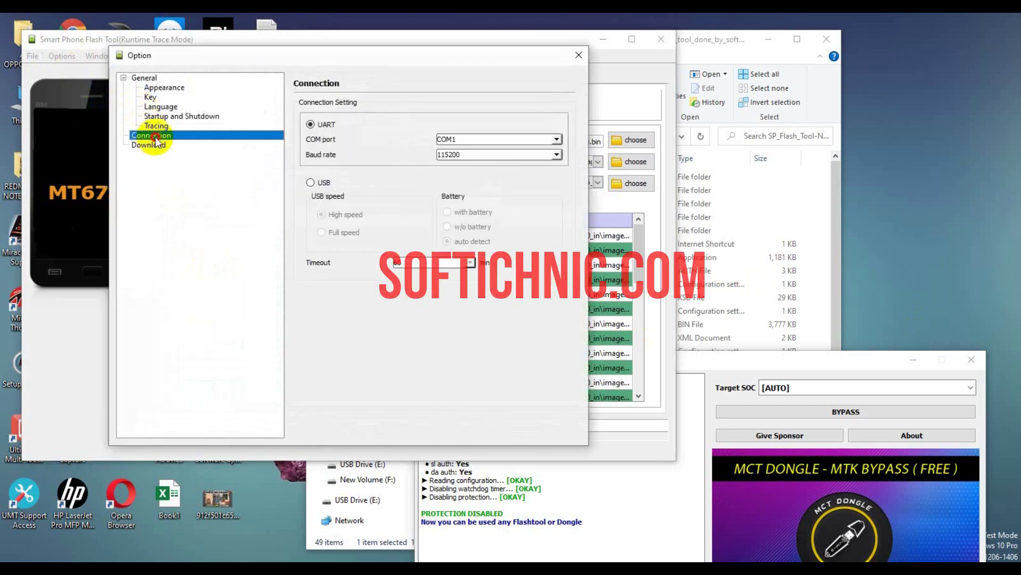
pyautogui.click(320, 125)
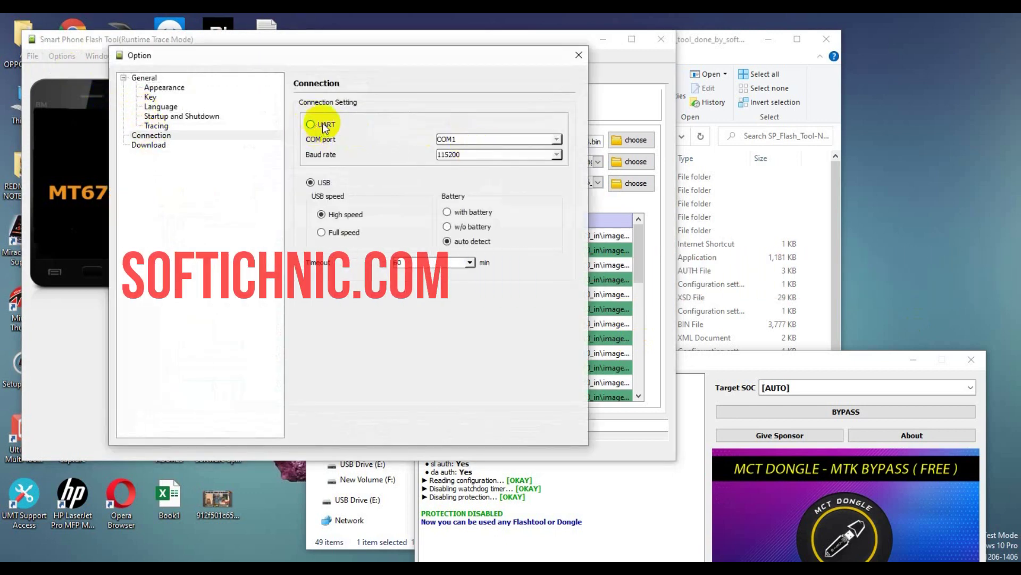
pyautogui.click(485, 155)
pyautogui.click(459, 164)
pyautogui.click(548, 140)
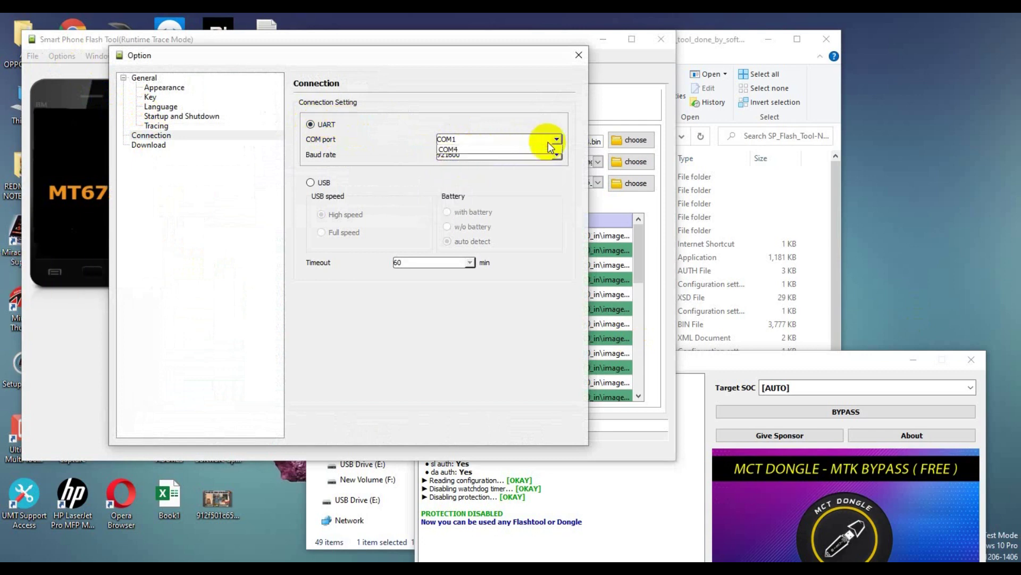
pyautogui.click(465, 157)
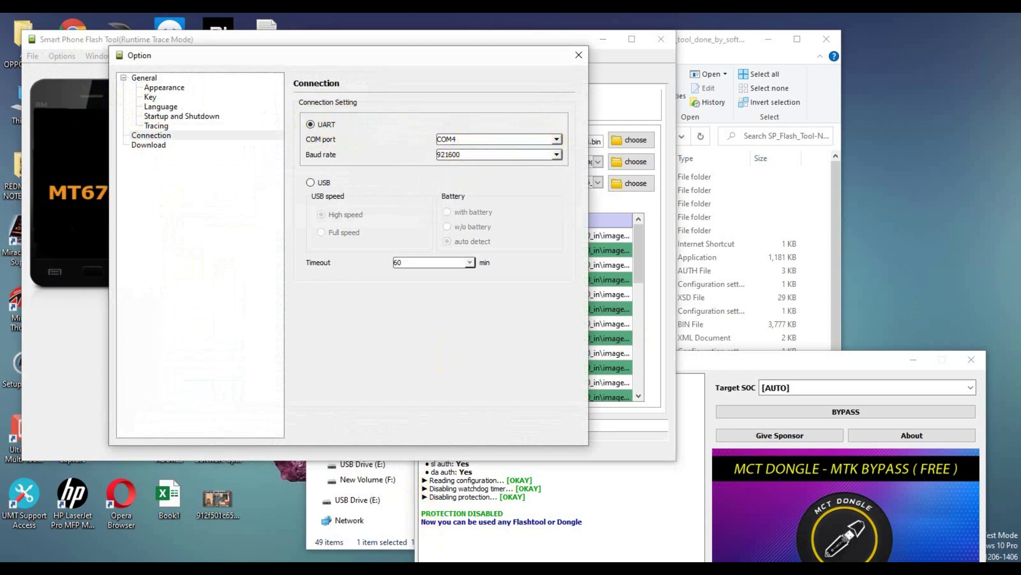
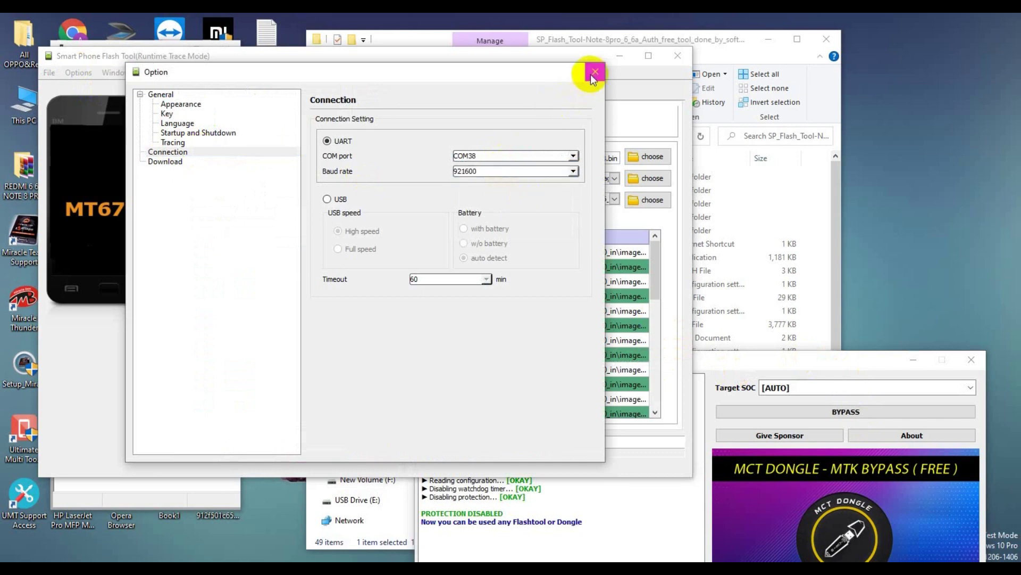
# Close the connection options, then set the download mode to Firmware Upgrade and start flashing the loaded images to the phone
pyautogui.click(594, 72)
pyautogui.click(271, 218)
pyautogui.click(239, 233)
pyautogui.click(217, 121)
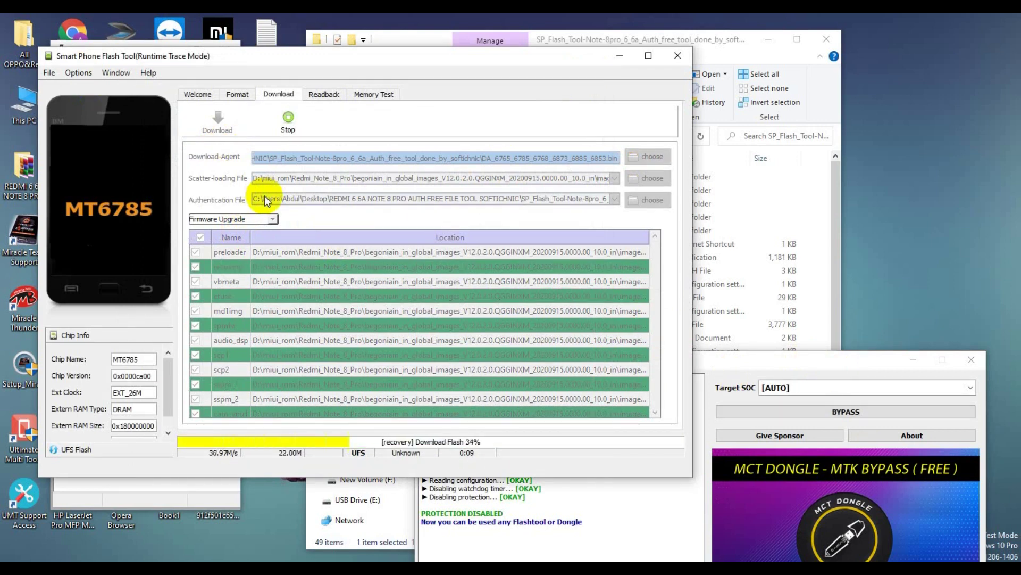
pyautogui.rightClick(912, 133)
pyautogui.click(925, 169)
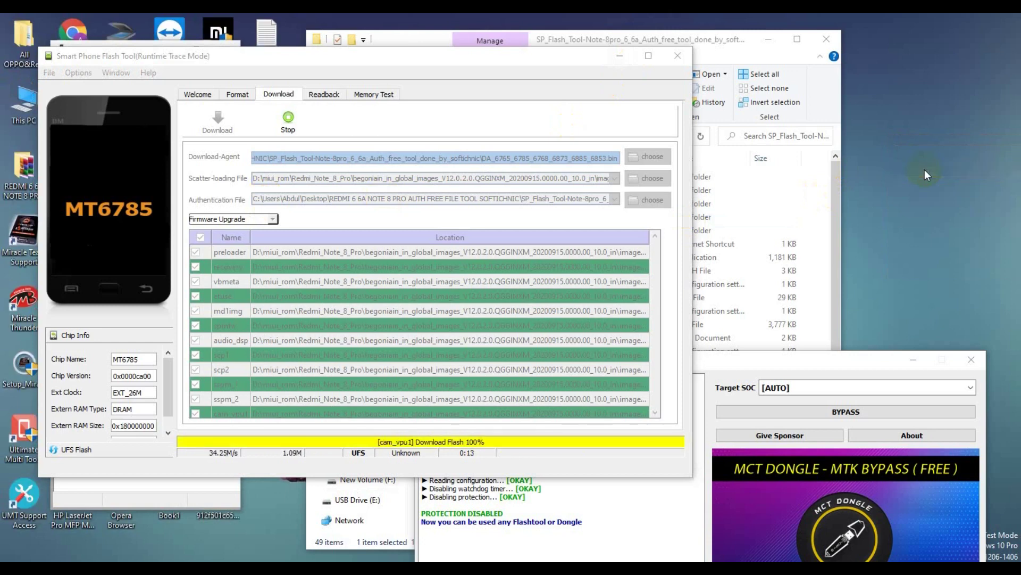